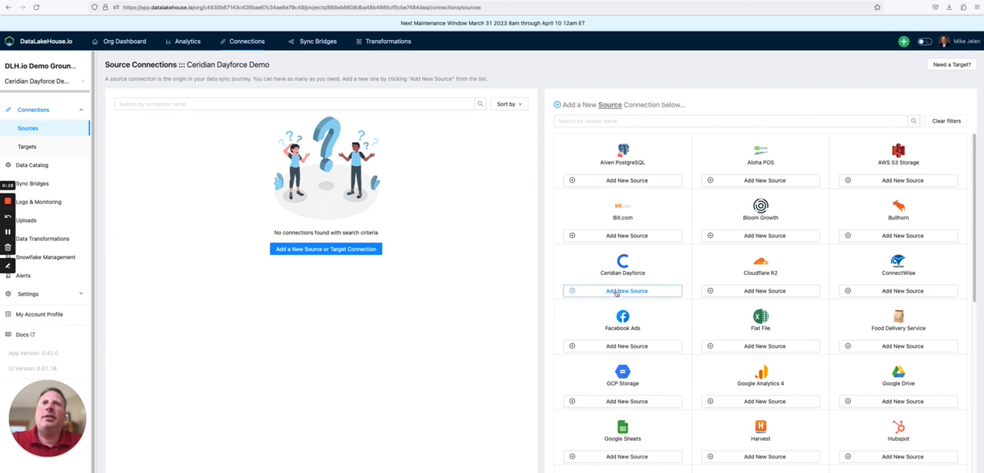
Step: Add a new Ceridian Dayforce source named "Ceridian Dayforce Test" with the target schema prefix "Demo"
click(617, 292)
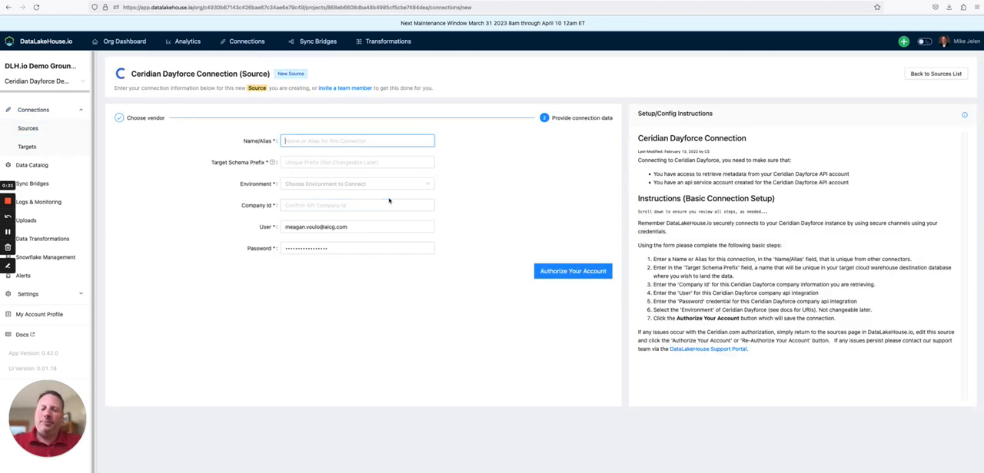
text(Cerid)
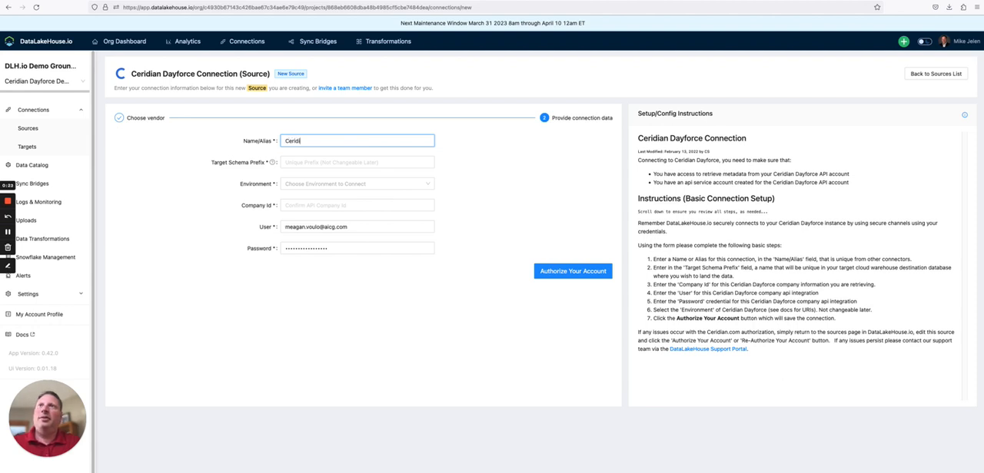
text(ian )
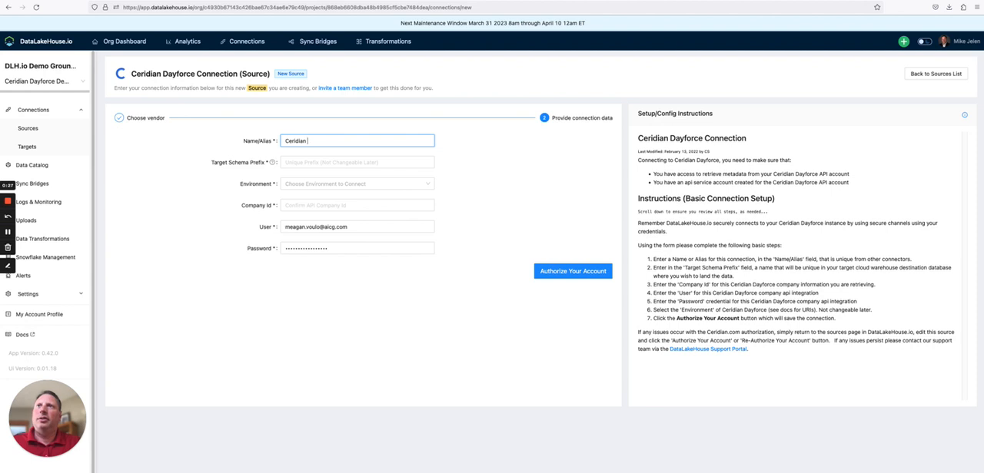
text(Dayforce Test)
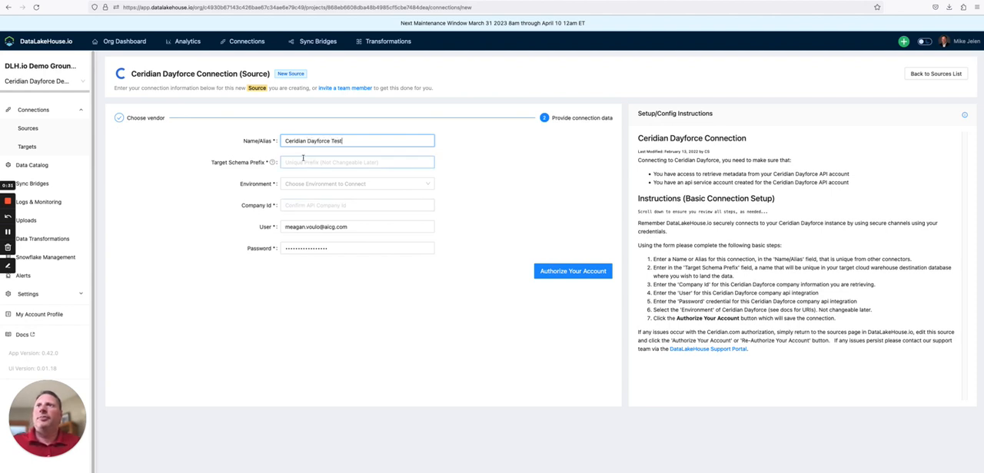
click(302, 161)
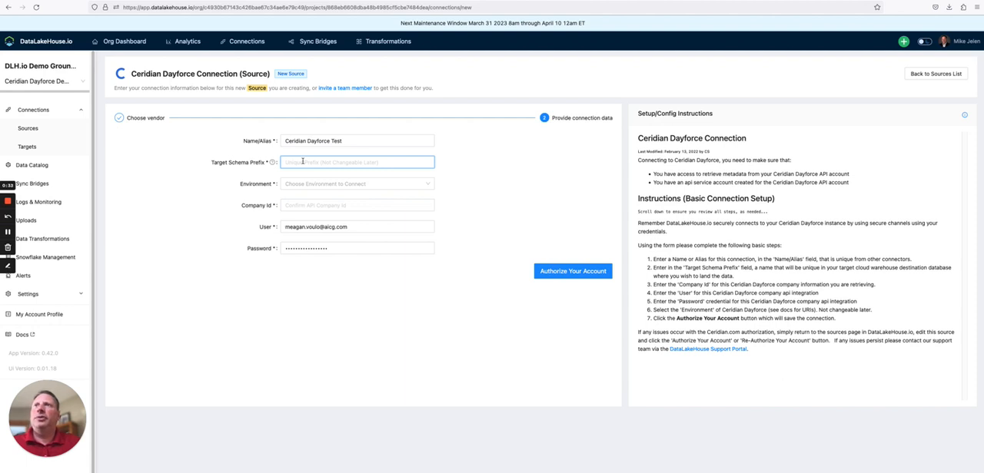
text(Demo)
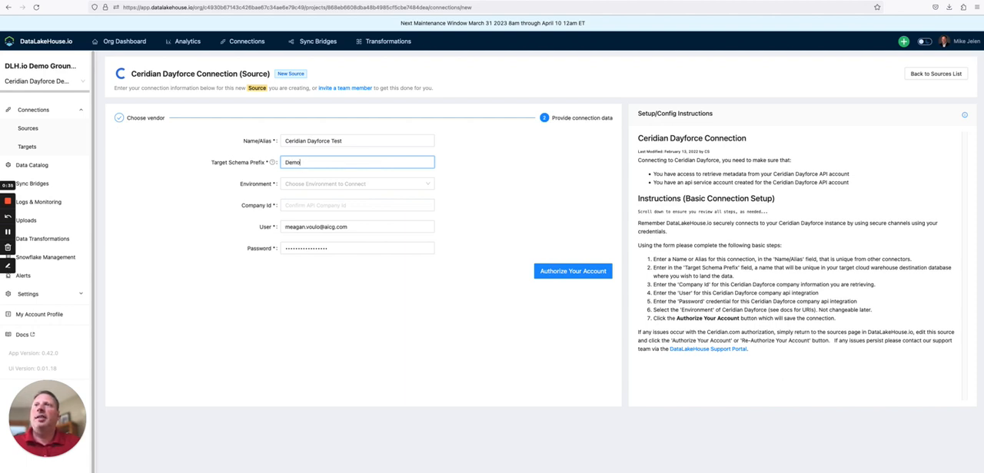
Step: Set the source's environment to Test and its company ID to "ddn"
click(299, 186)
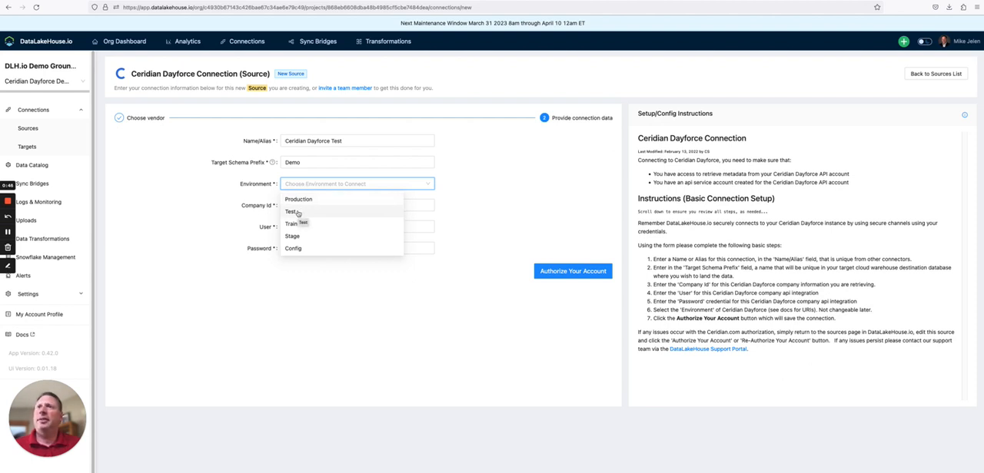
click(298, 212)
click(302, 208)
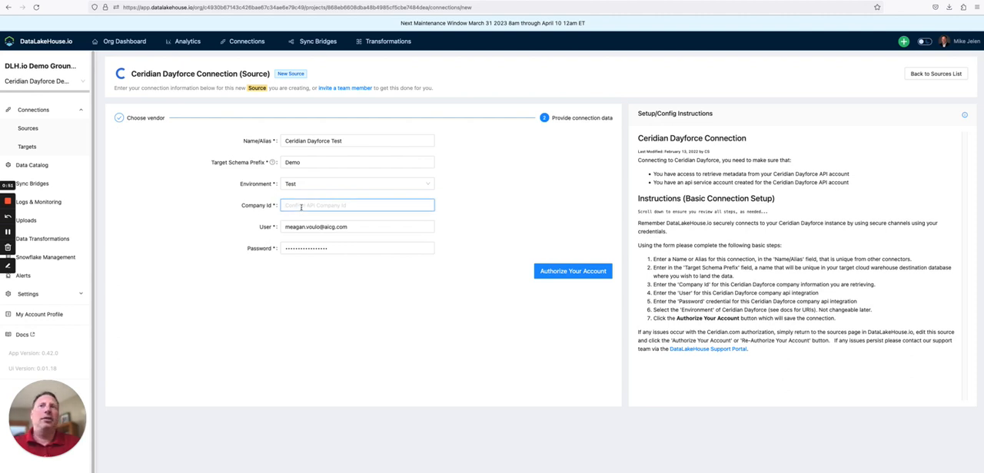
text(ddn)
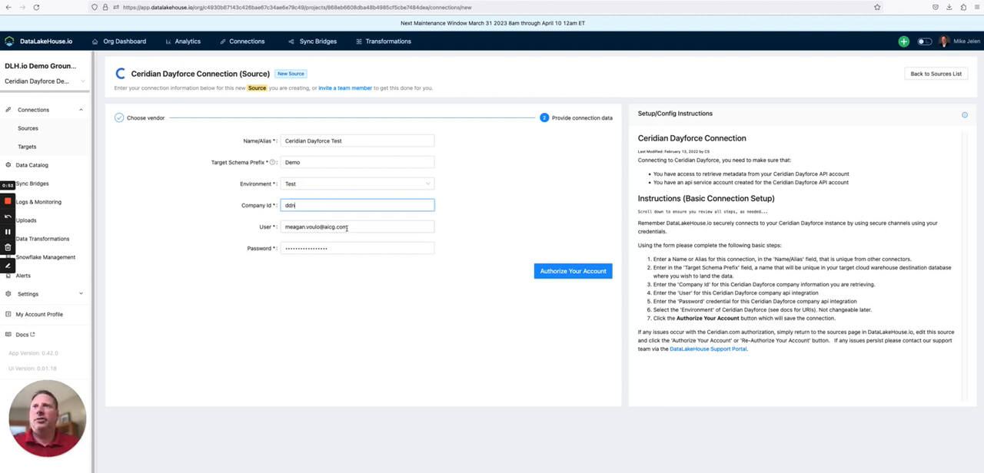
Step: Replace the prefilled user of the Ceridian Dayforce source with "DFWSTest"
drag(347, 228, 270, 227)
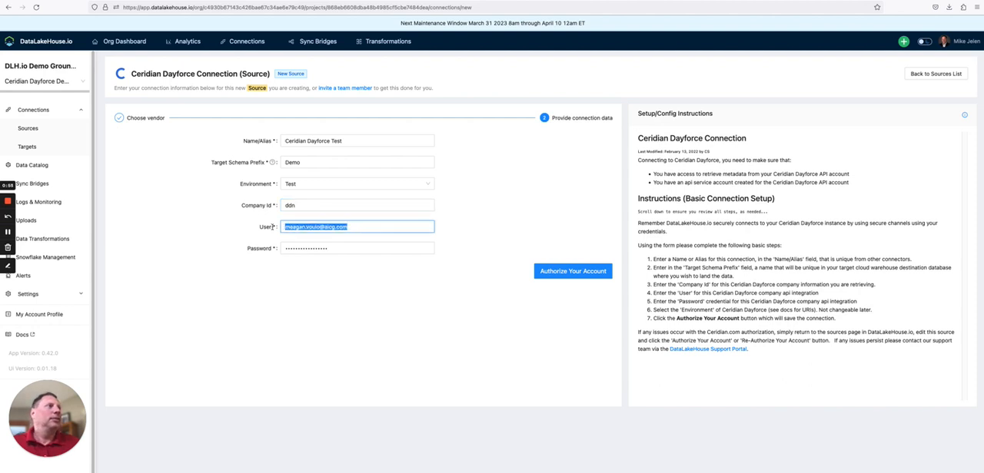
text(DF)
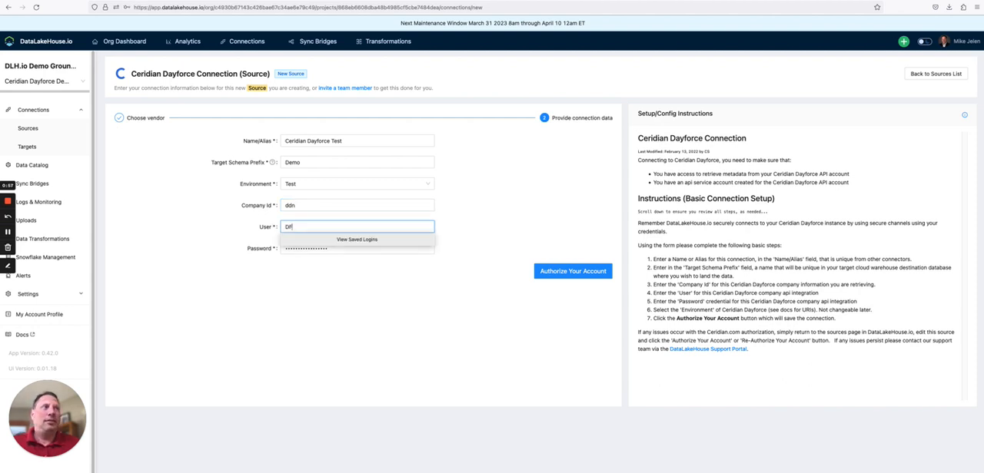
text(WSteST)
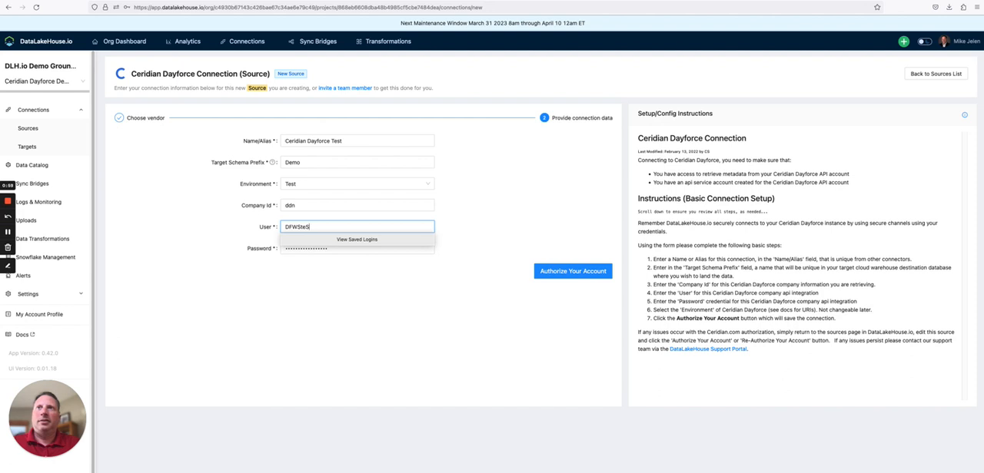
key(BackSpace)
key(BackSpace)
key(BackSpace)
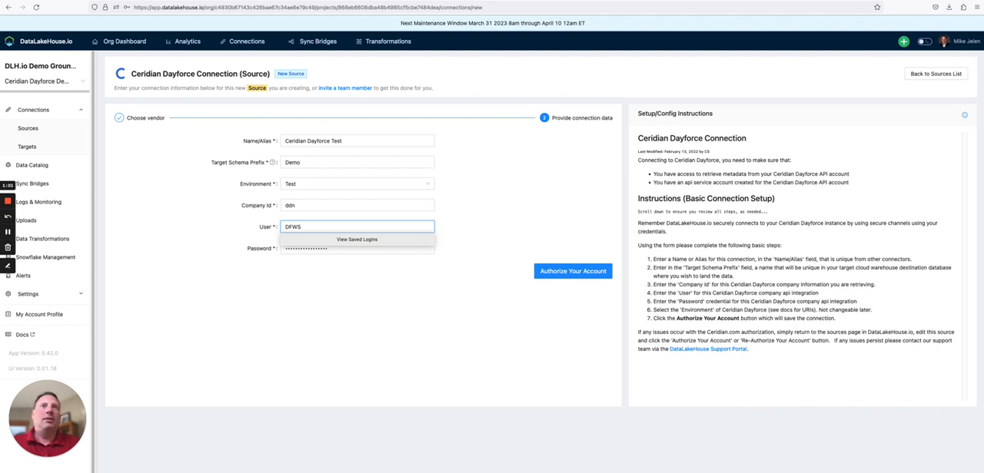
text(Test)
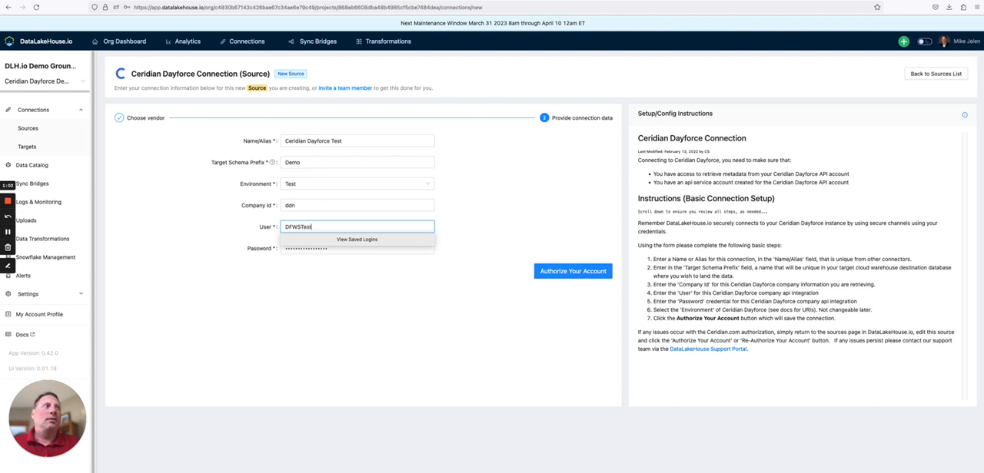
Step: Enter the API account password and authorize the Ceridian Dayforce account, declining to save the login
key(Tab)
text(••)
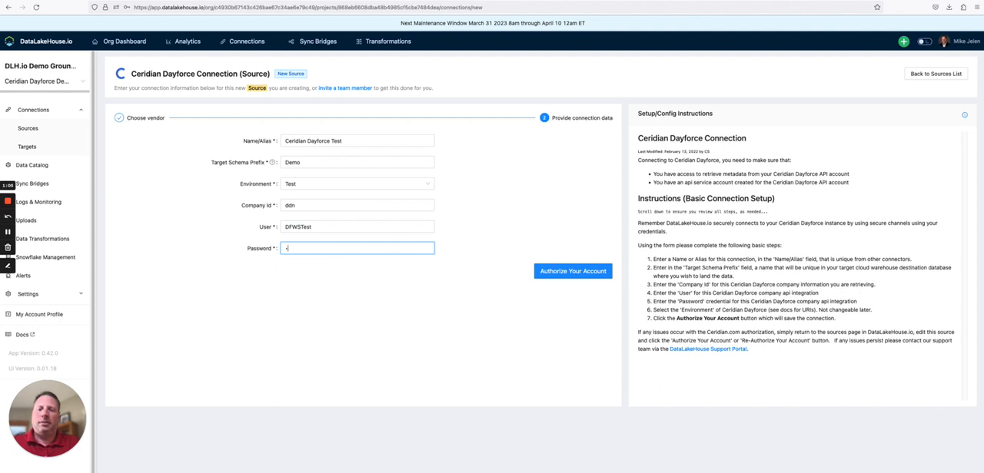
text(•)
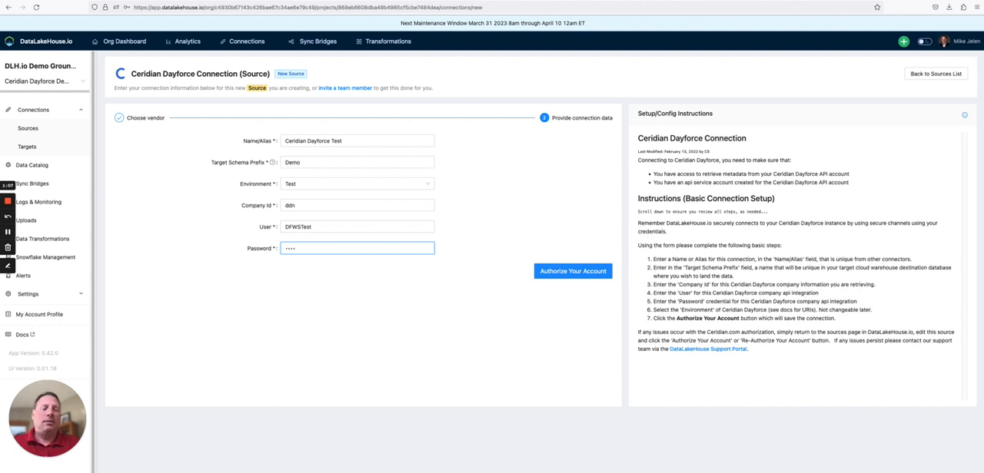
text(•••••)
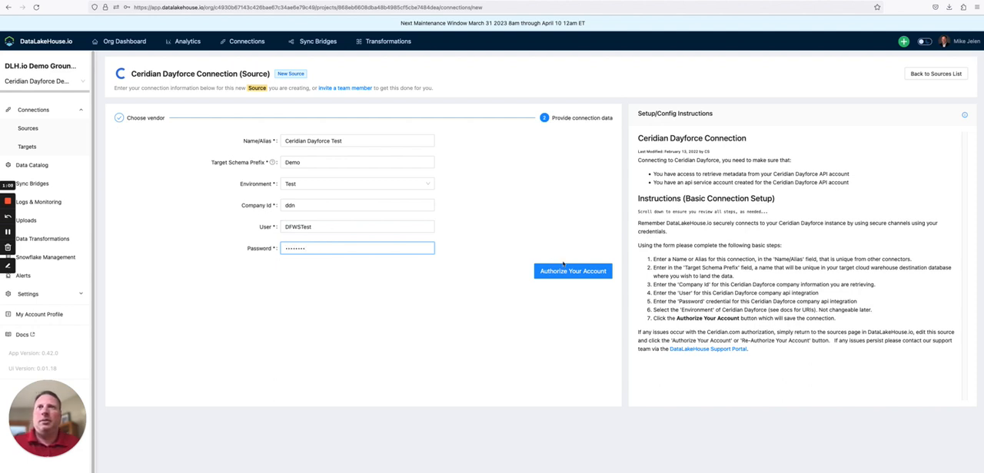
click(564, 272)
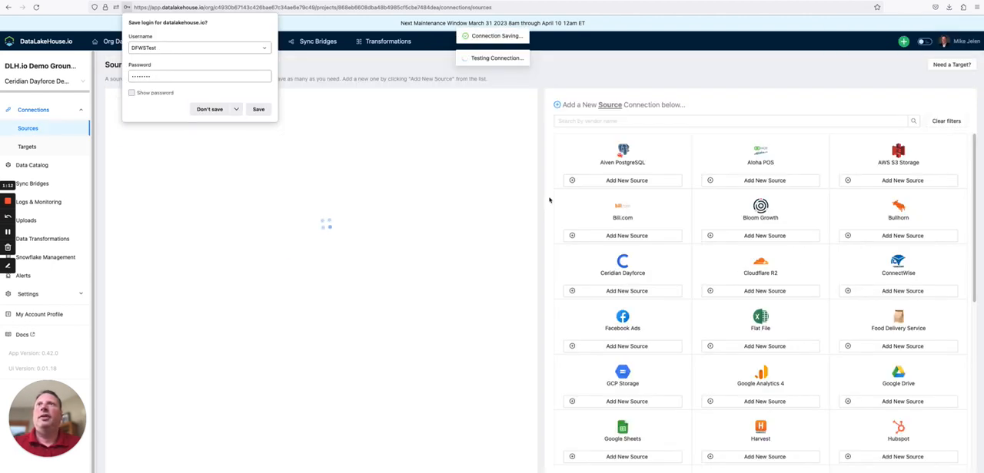
click(215, 110)
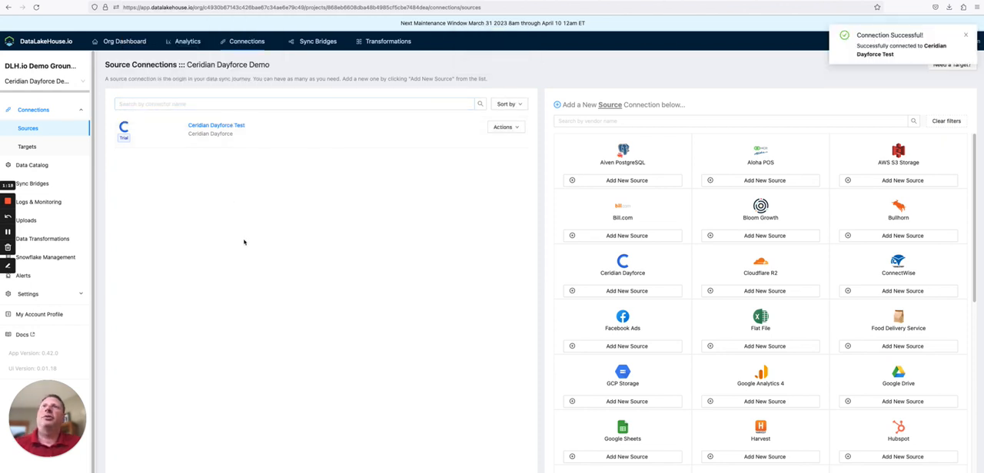
Step: Open the Snowflake_Target connection among the project's targets to review its connection settings
click(47, 147)
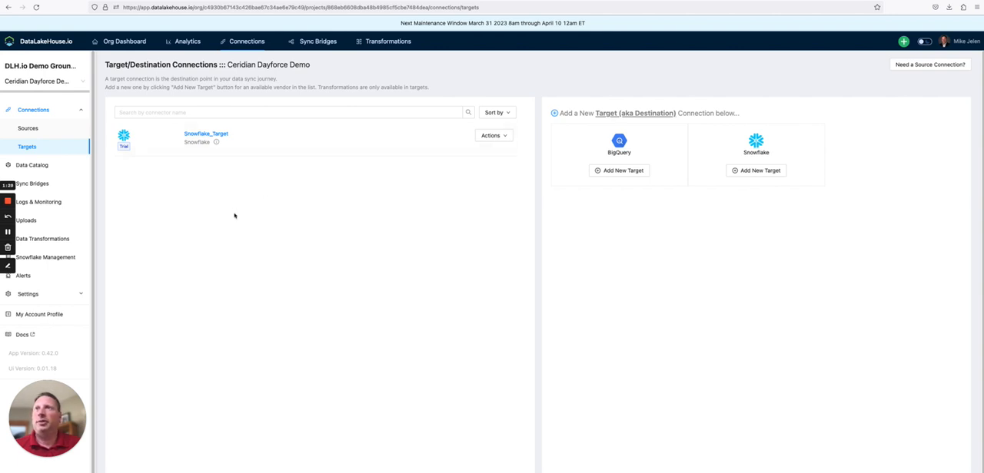
click(203, 135)
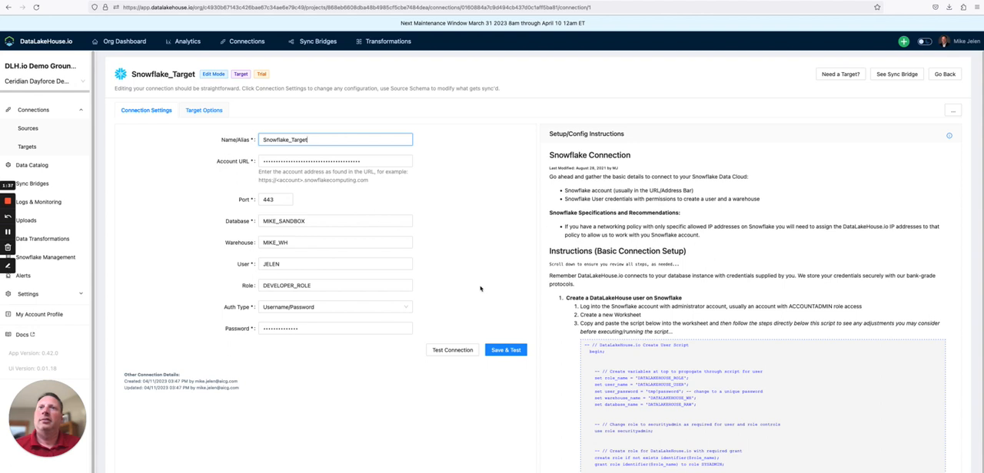
Step: Start a new sync bridge named "Sync Ceridian Test", declining the offer to save the login
click(32, 184)
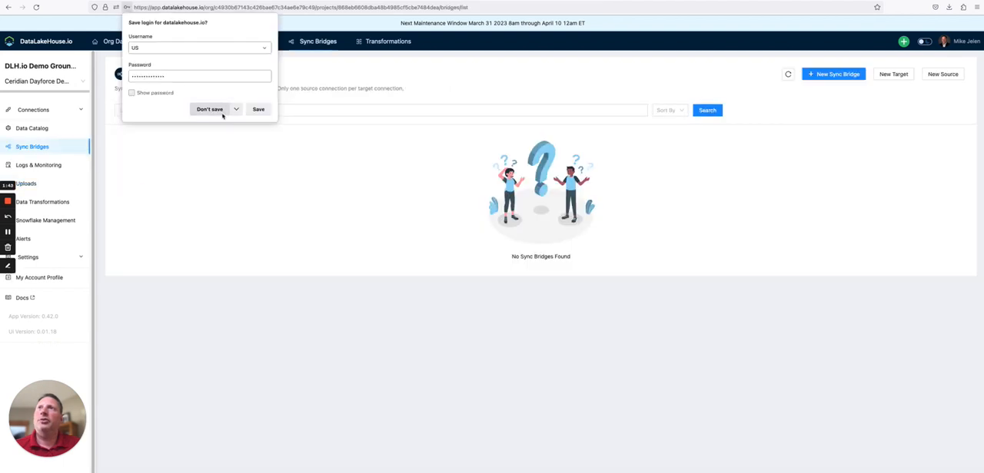
click(209, 109)
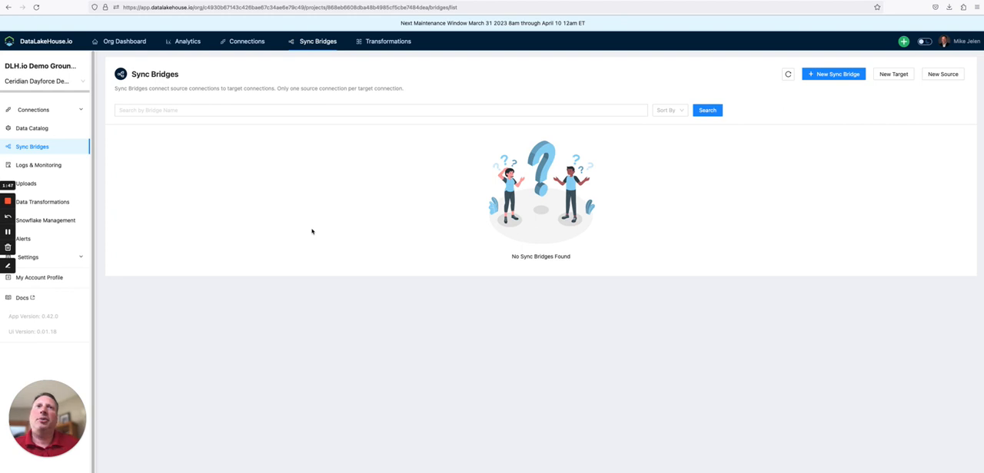
click(833, 74)
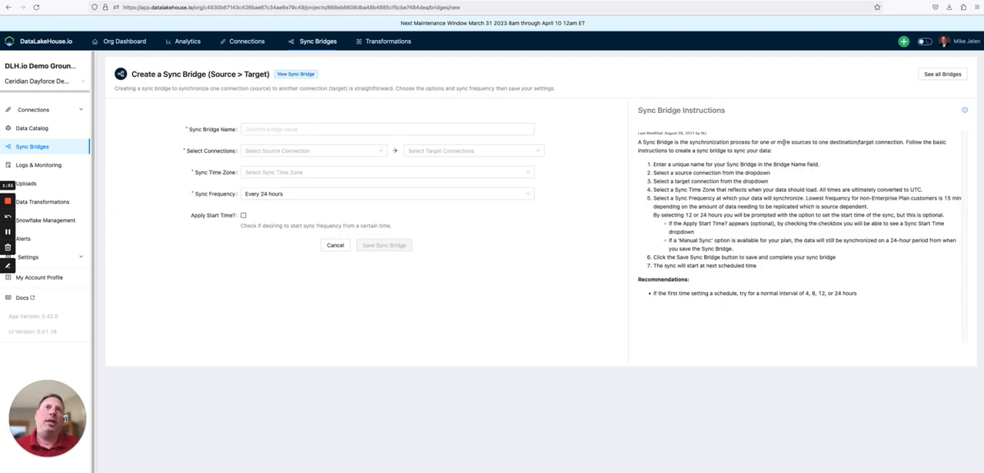
click(292, 129)
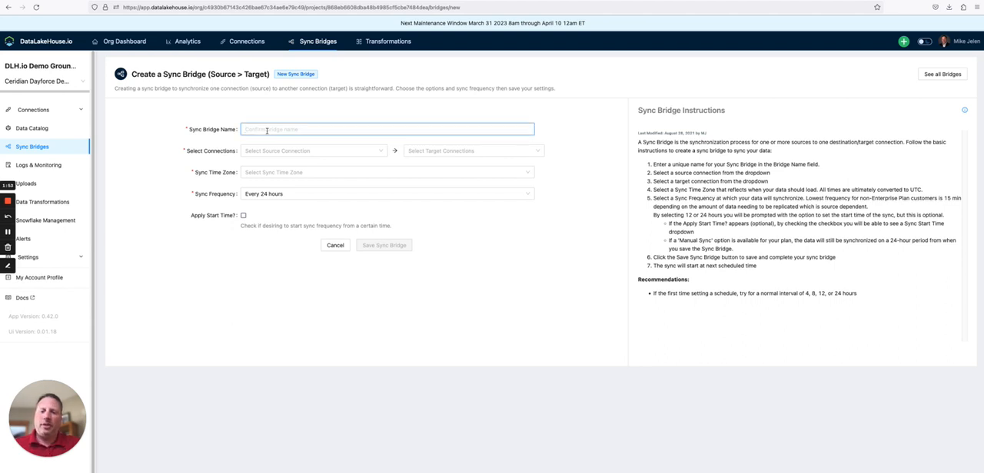
text(Sync)
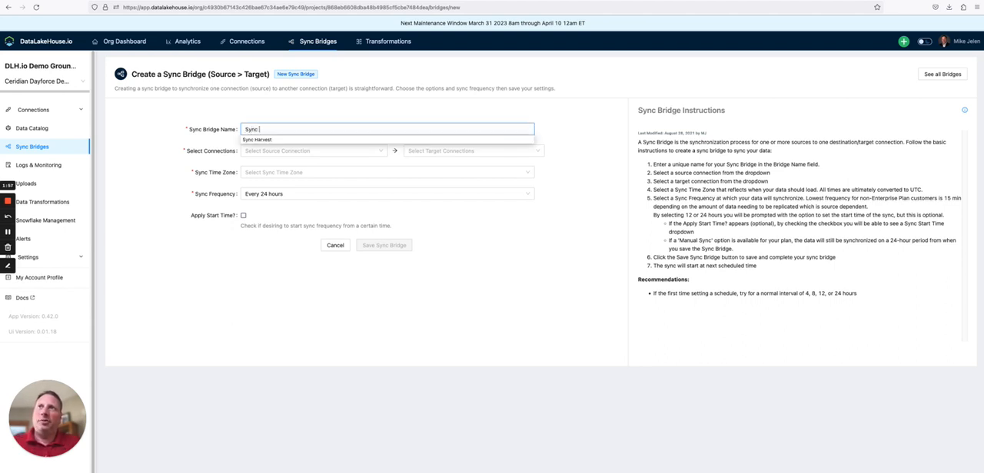
text( Cer)
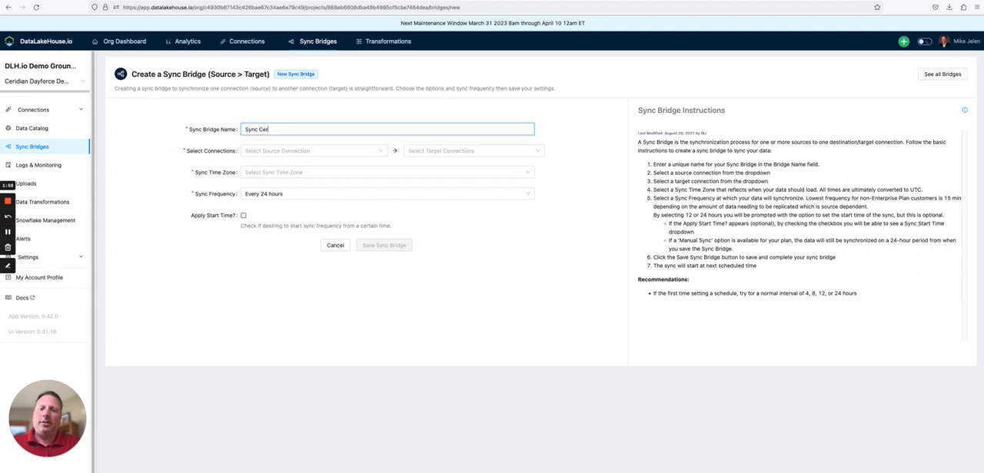
text(idian Test)
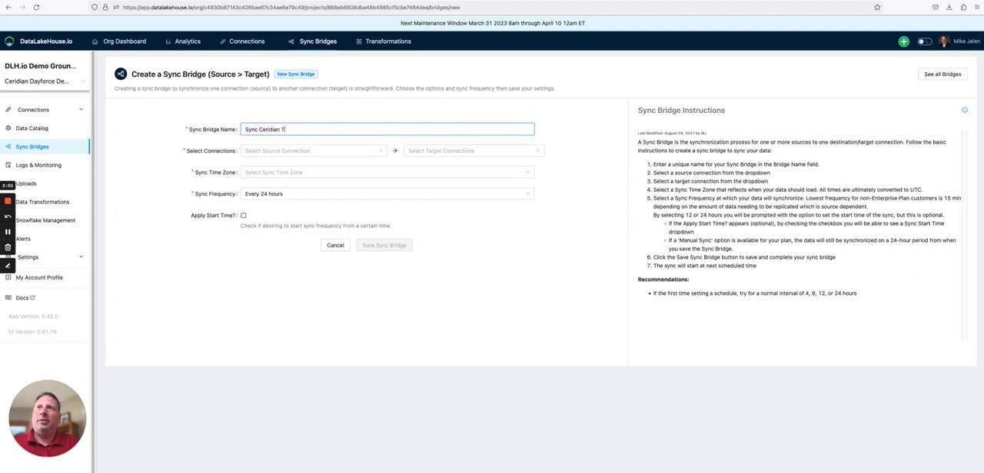
Step: Choose Ceridian Dayforce Test as the bridge's source connection and Snowflake_Target as its target connection
click(303, 150)
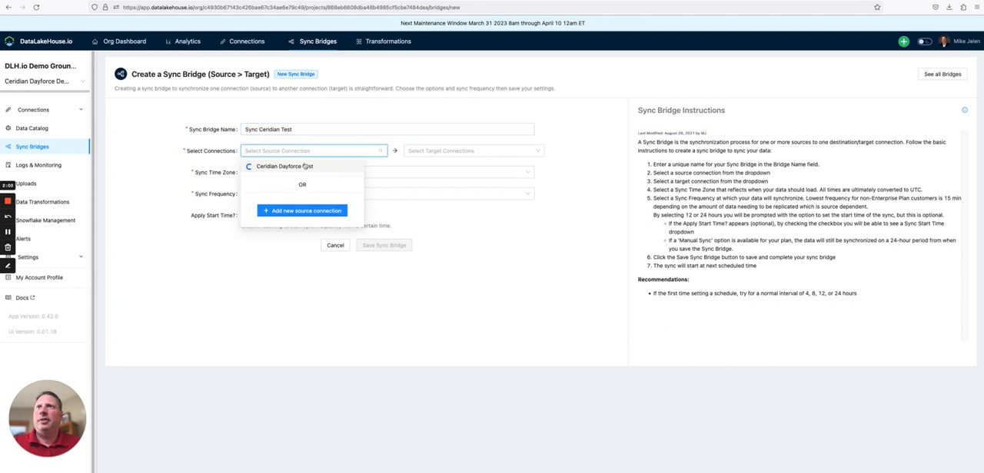
click(305, 166)
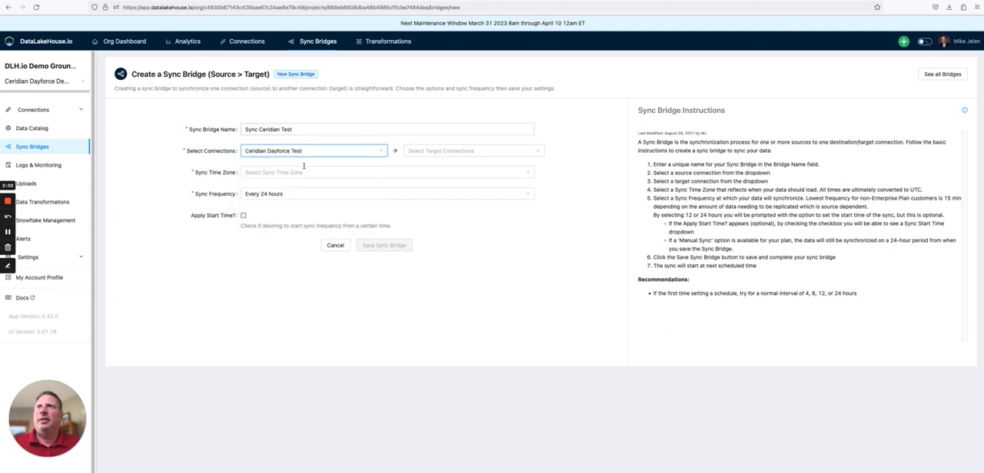
click(444, 153)
click(444, 167)
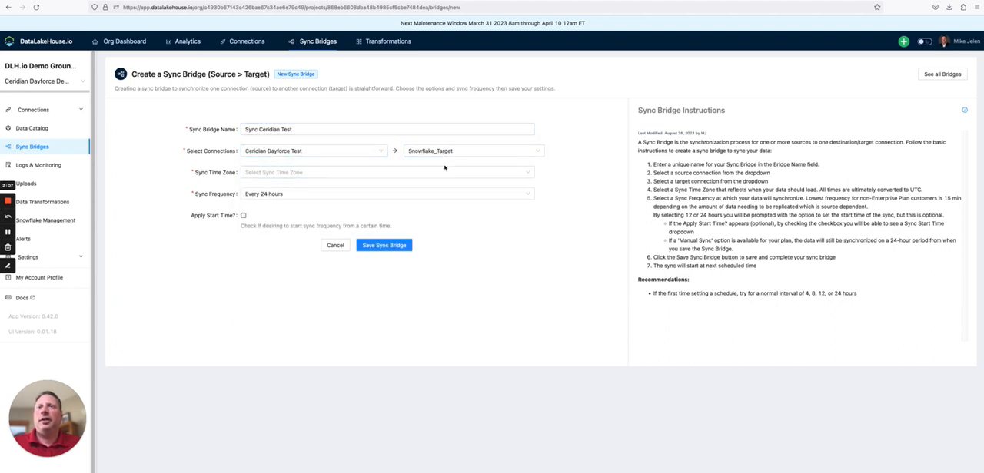
Step: Set the sync time zone to America/Chicago (GMT-6:00) with a frequency of every 24 hours, and save the sync bridge
click(320, 172)
click(318, 224)
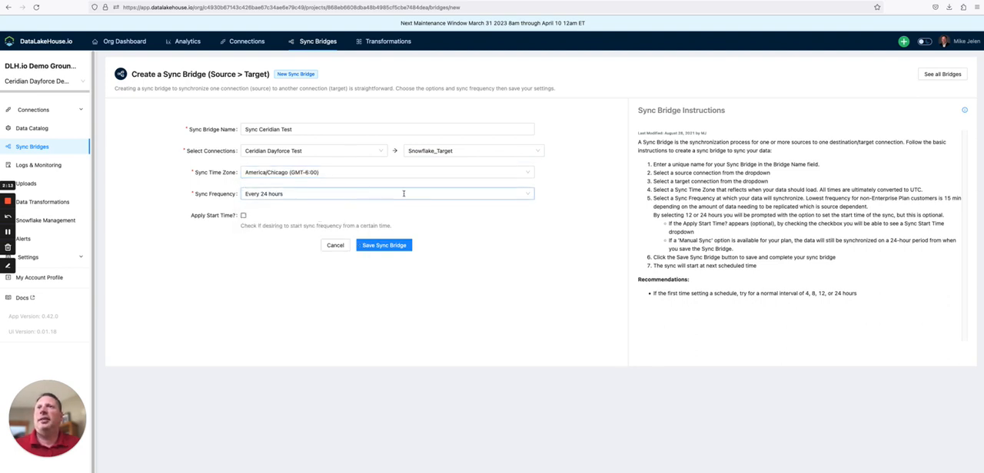
click(527, 195)
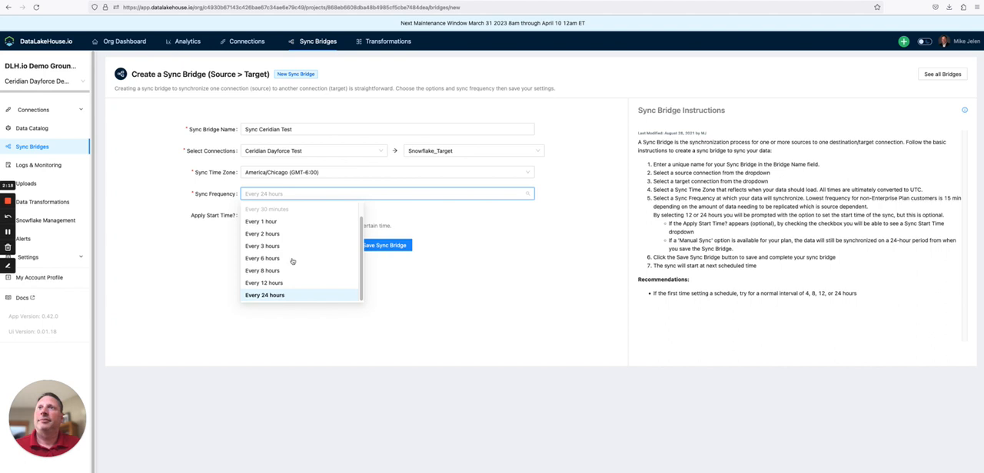
click(265, 298)
click(382, 246)
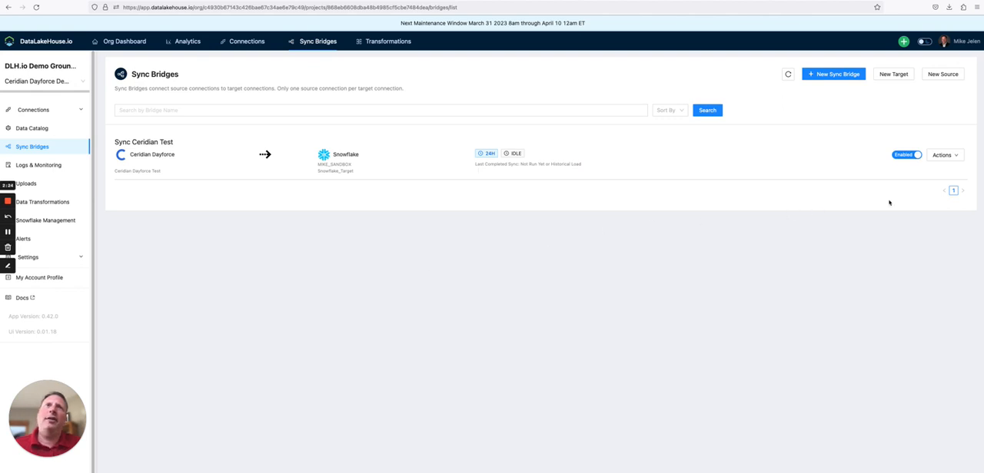
Step: Run the Sync Ceridian Test bridge immediately and go to the project's logs and monitoring
click(955, 157)
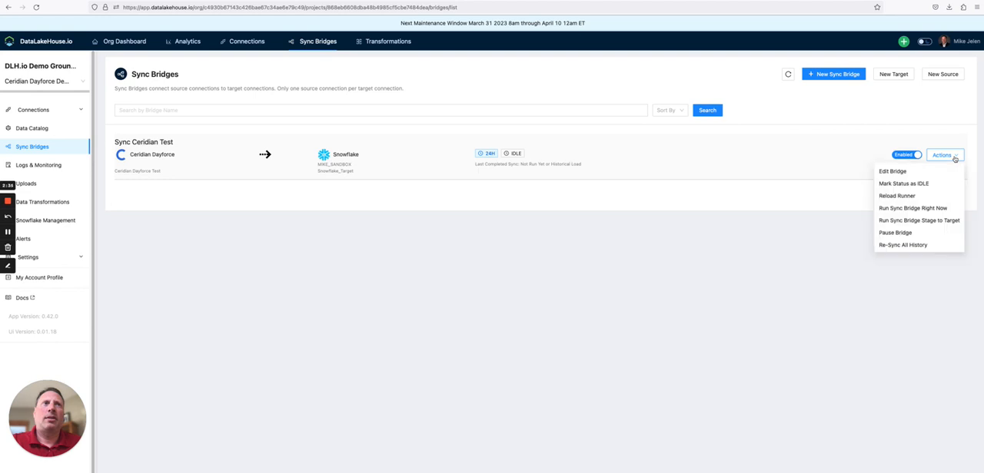
click(926, 208)
click(551, 145)
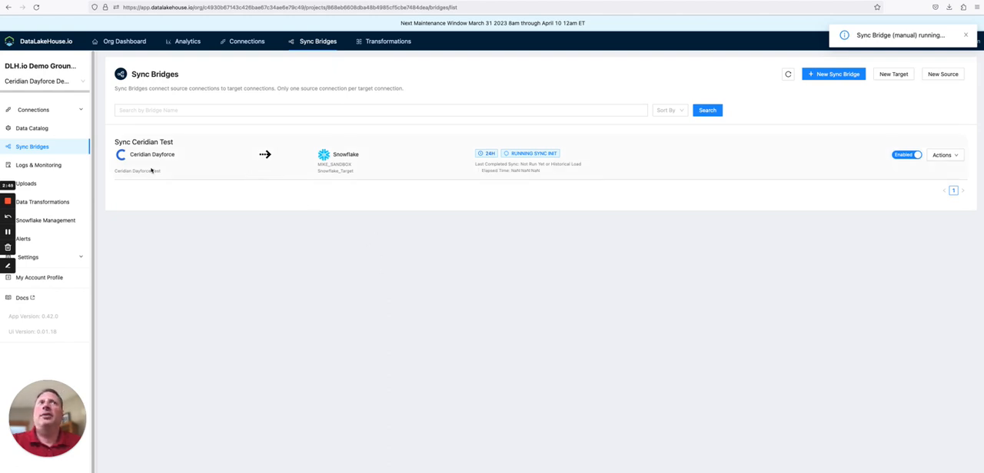
click(57, 166)
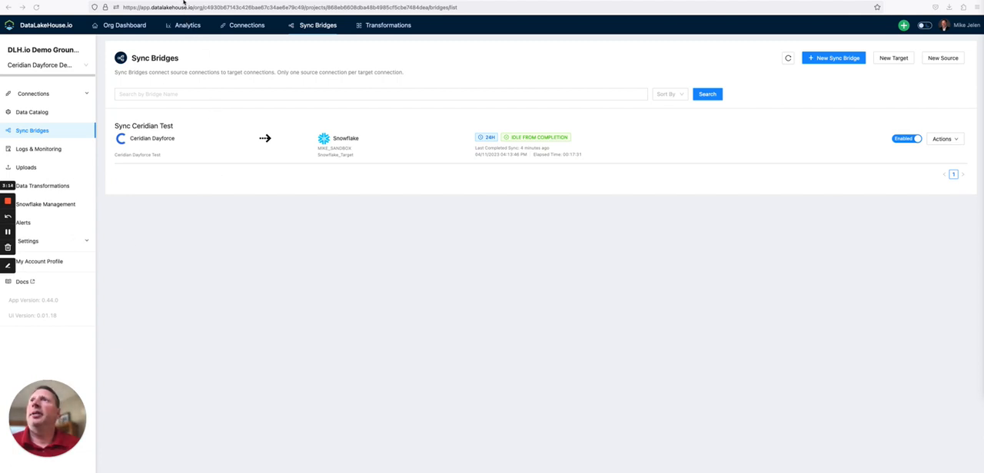
Step: Switch to Snowflake, refresh the database objects and examine the tables of the DEMO_CERIDIAN_DAYFORCE schema in MIKE_SANDBOX
click(138, 1)
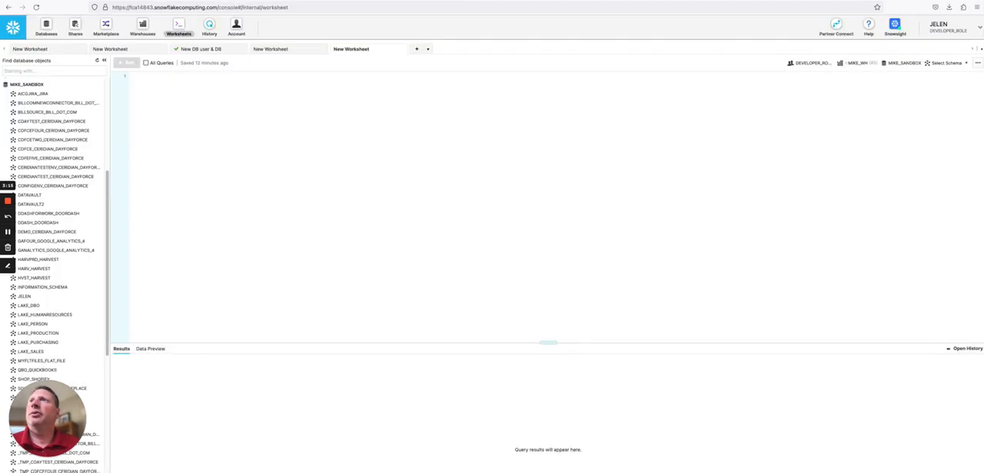
click(98, 64)
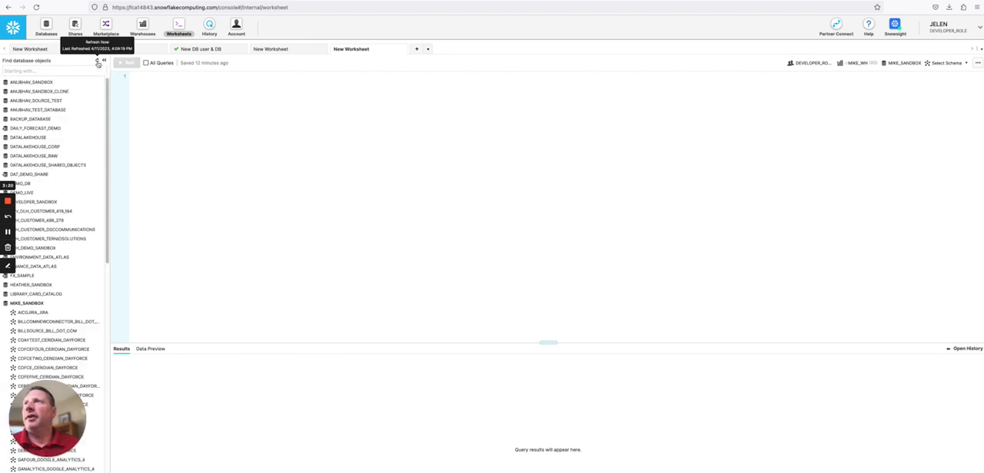
scroll(75, 222, down, 2)
scroll(74, 222, down, 5)
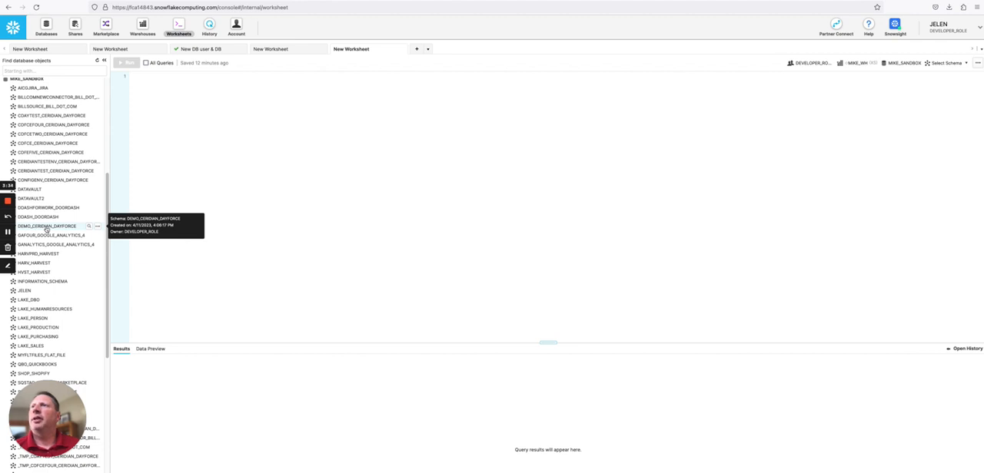
click(46, 228)
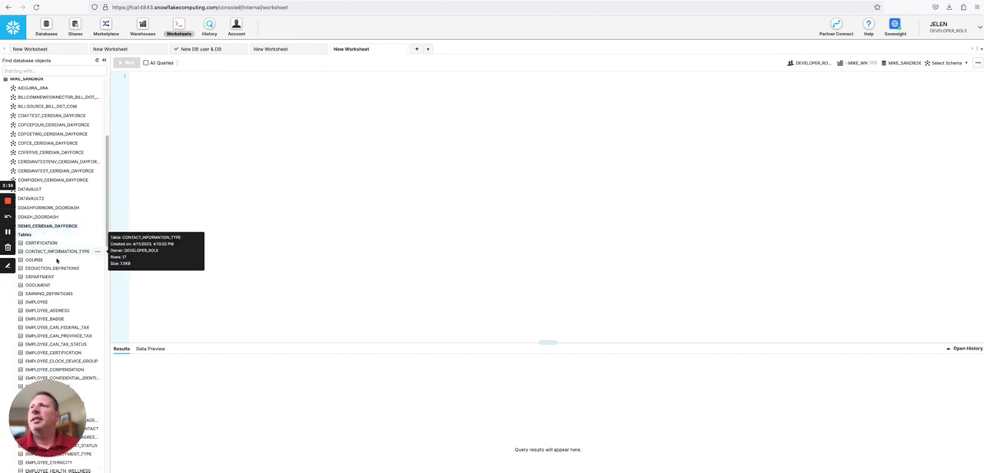
scroll(61, 279, down, 5)
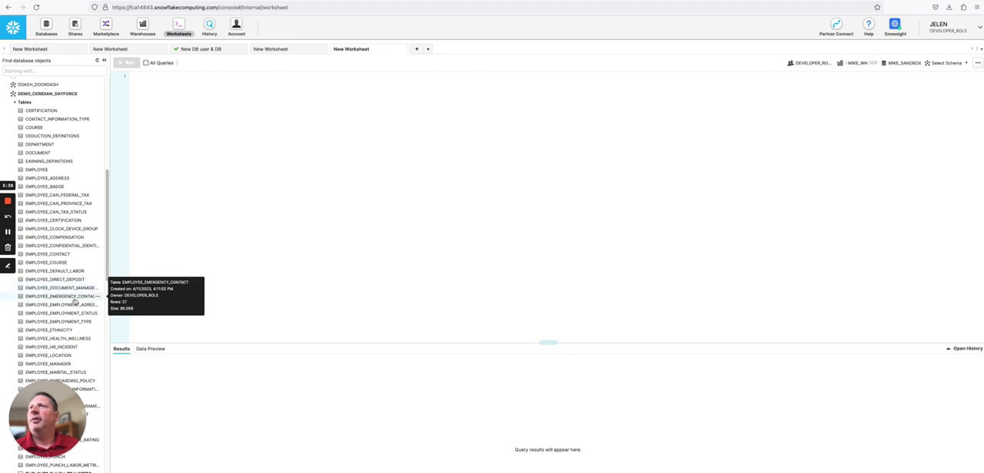